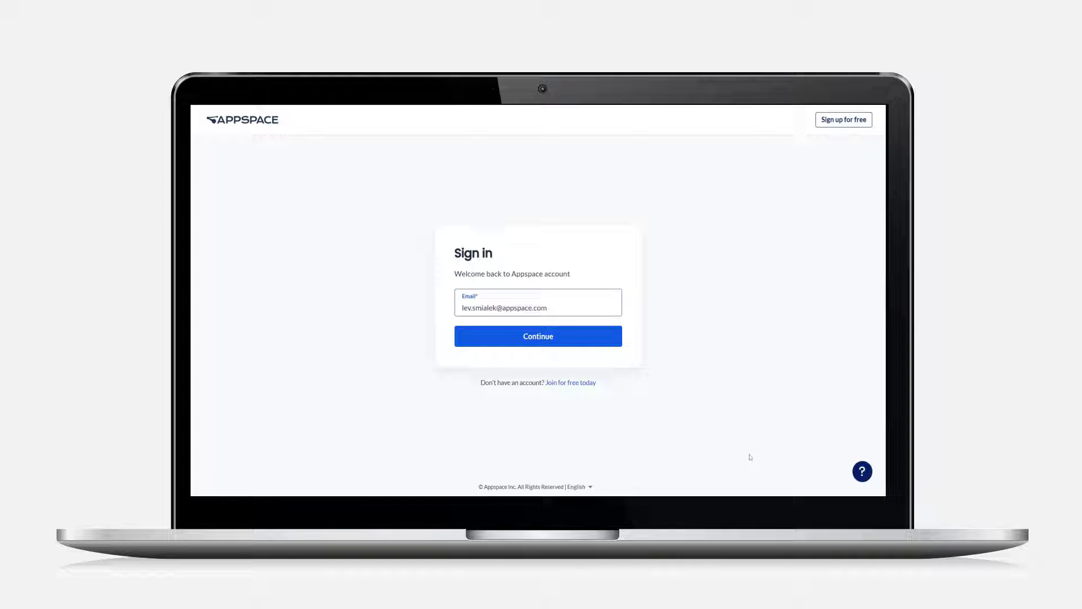
Step: Sign in to the Appspace admin account with its email and password
{"action": "left_click", "coordinate": [583, 338]}
{"action": "type", "text": "p"}
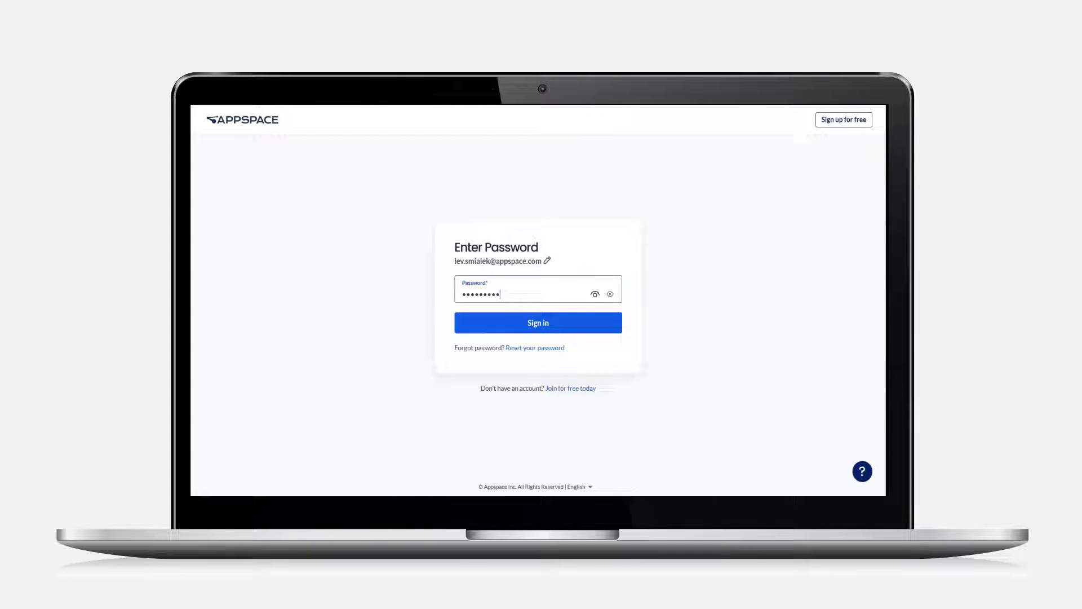
{"action": "left_click", "coordinate": [581, 329]}
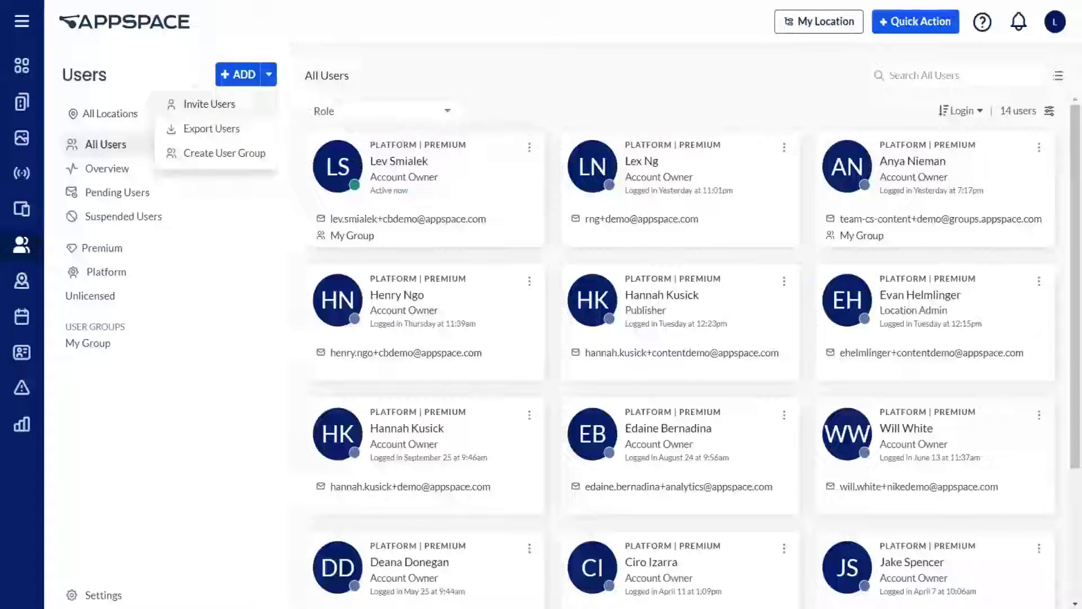
Step: Add the new user's email as a row on the Invite Users form
{"action": "left_click", "coordinate": [249, 104]}
{"action": "left_click", "coordinate": [247, 188]}
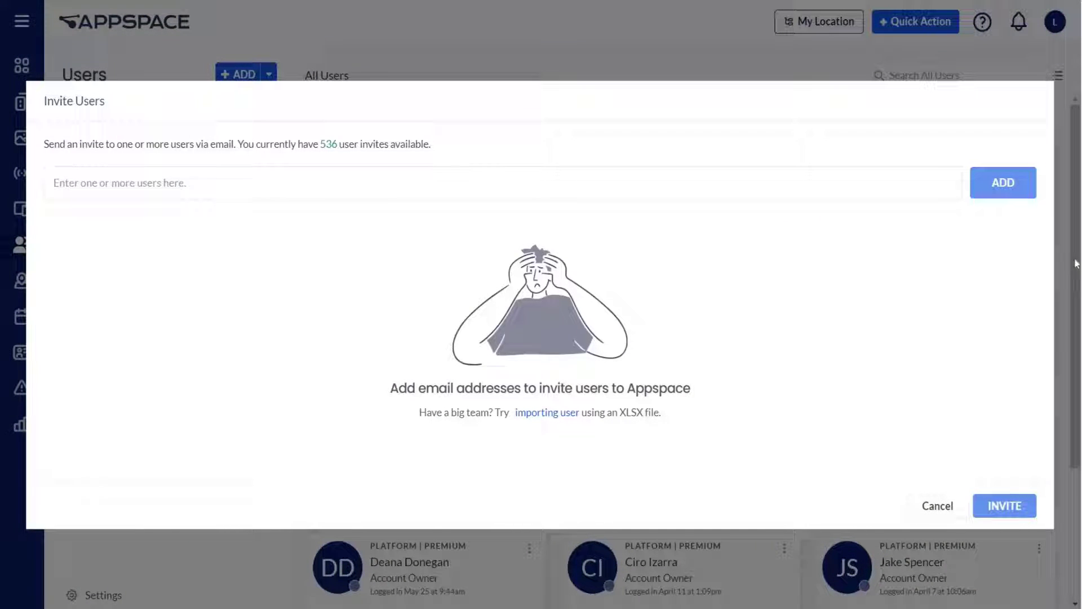
{"action": "key", "text": "Return"}
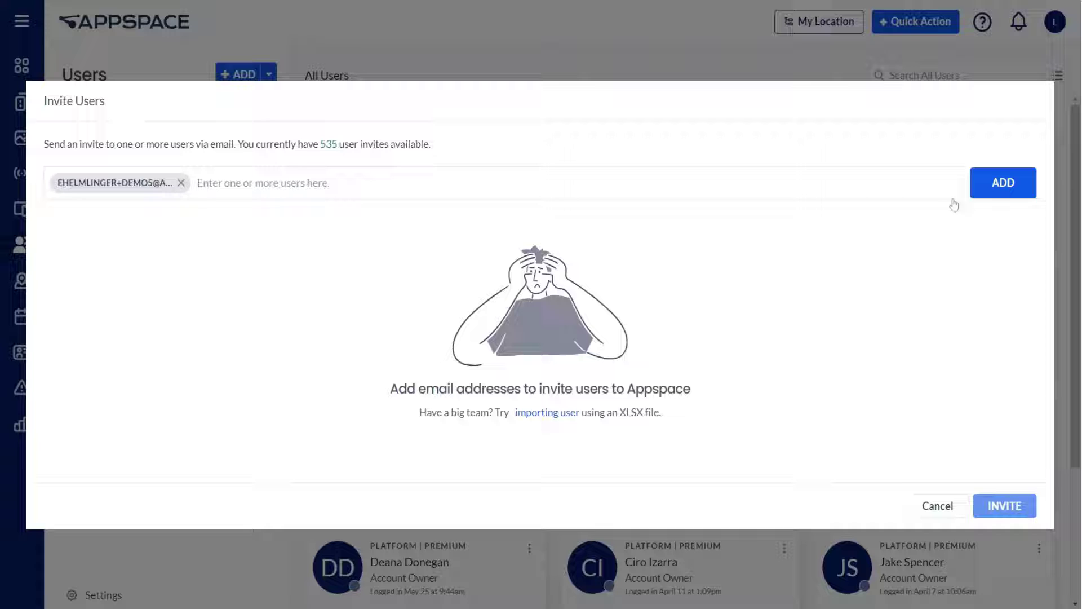
{"action": "left_click", "coordinate": [991, 184]}
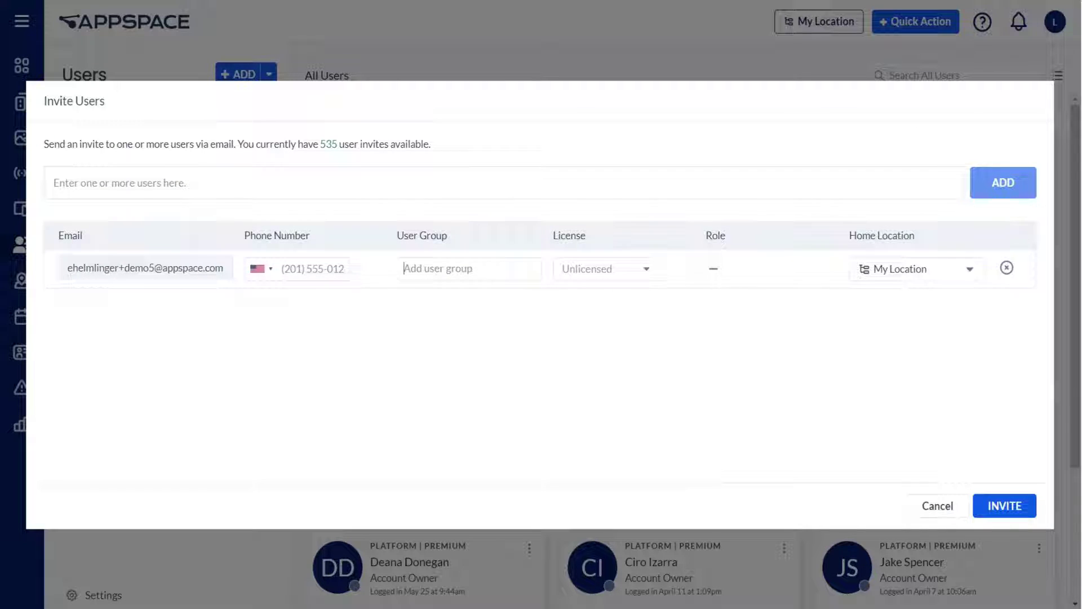
{"action": "type", "text": "My"}
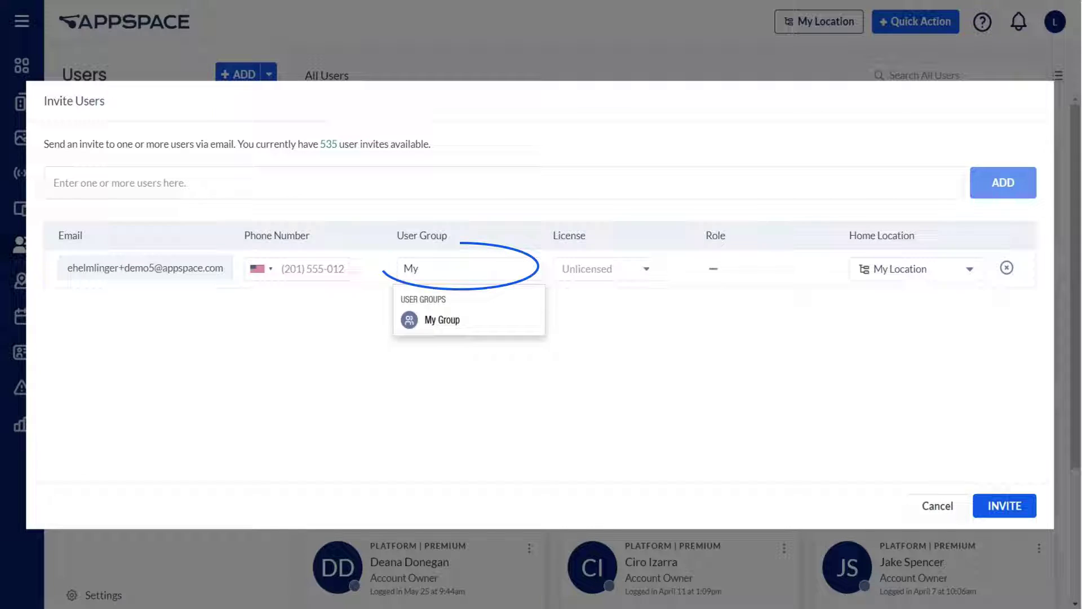
Step: Give the invitee My Group, a Premium license and Dallas as home location
{"action": "left_click", "coordinate": [531, 335]}
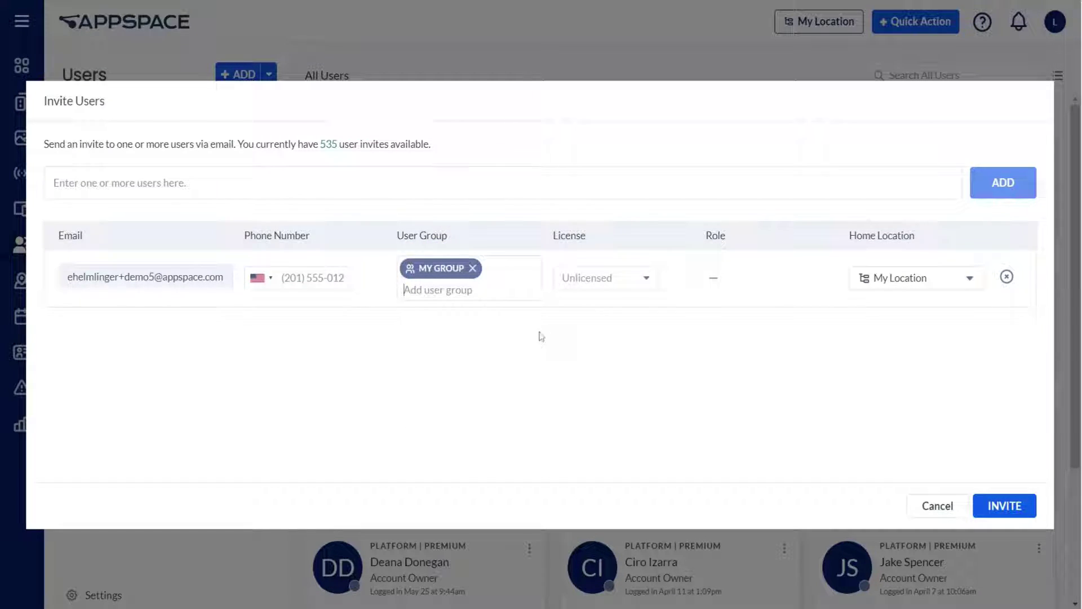
{"action": "left_click", "coordinate": [580, 287]}
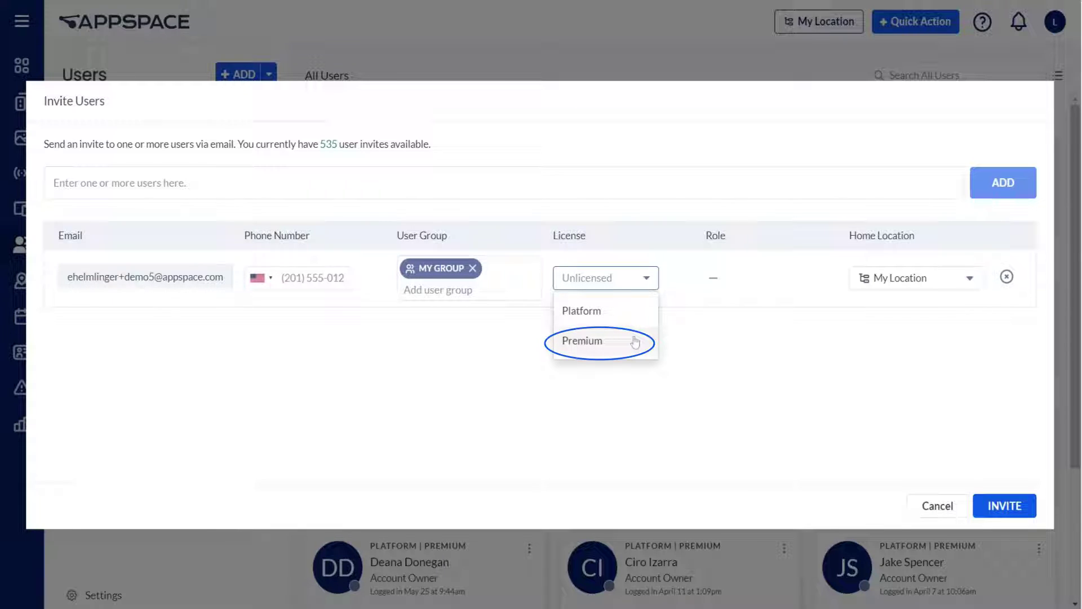
{"action": "left_click", "coordinate": [635, 340]}
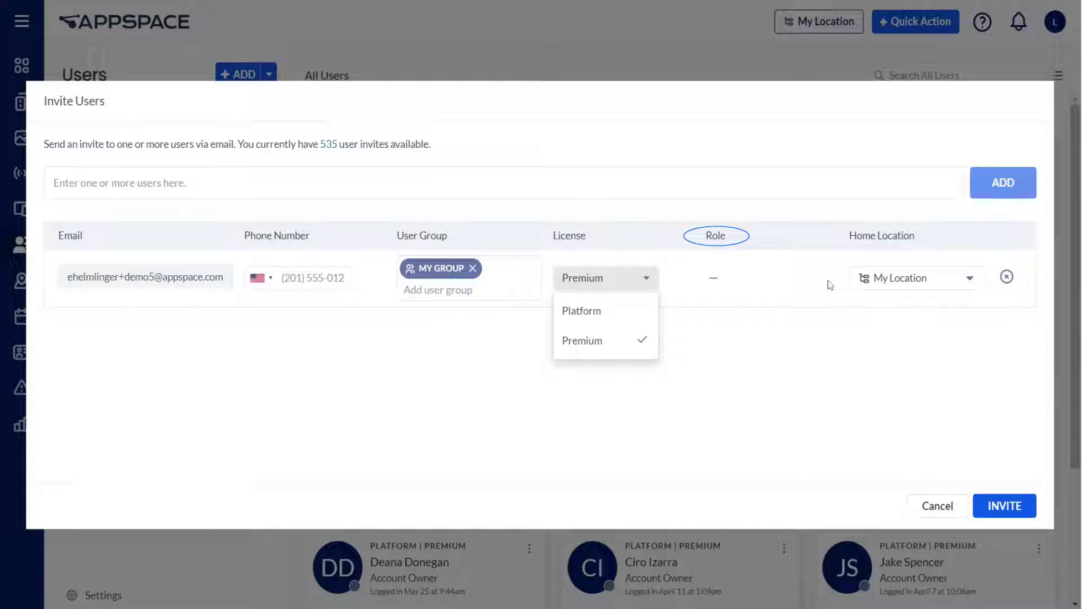
{"action": "left_click", "coordinate": [809, 321]}
{"action": "left_click", "coordinate": [870, 278]}
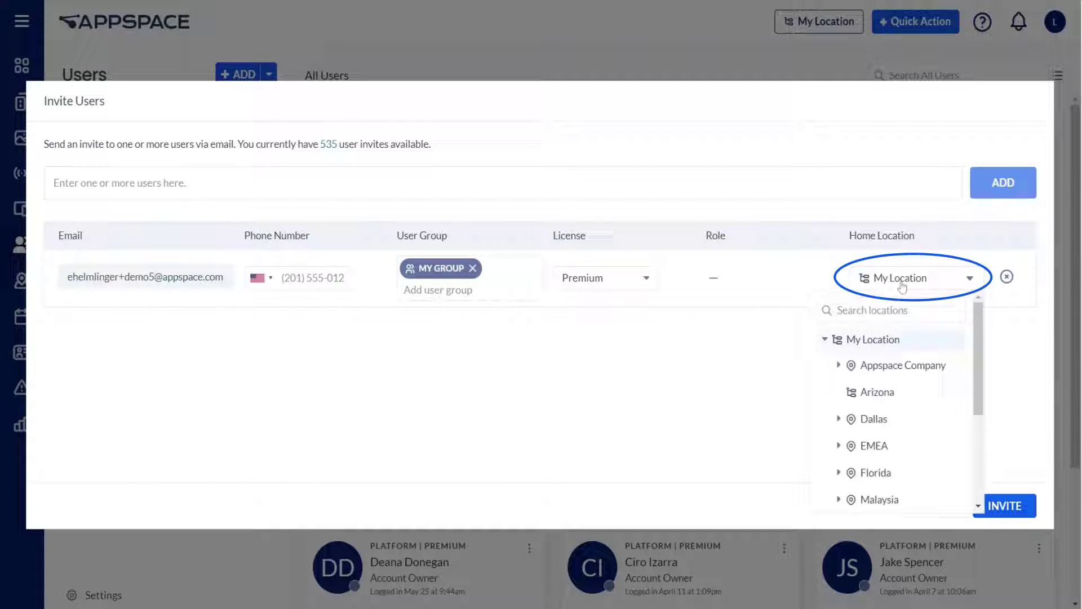
{"action": "left_click", "coordinate": [840, 366]}
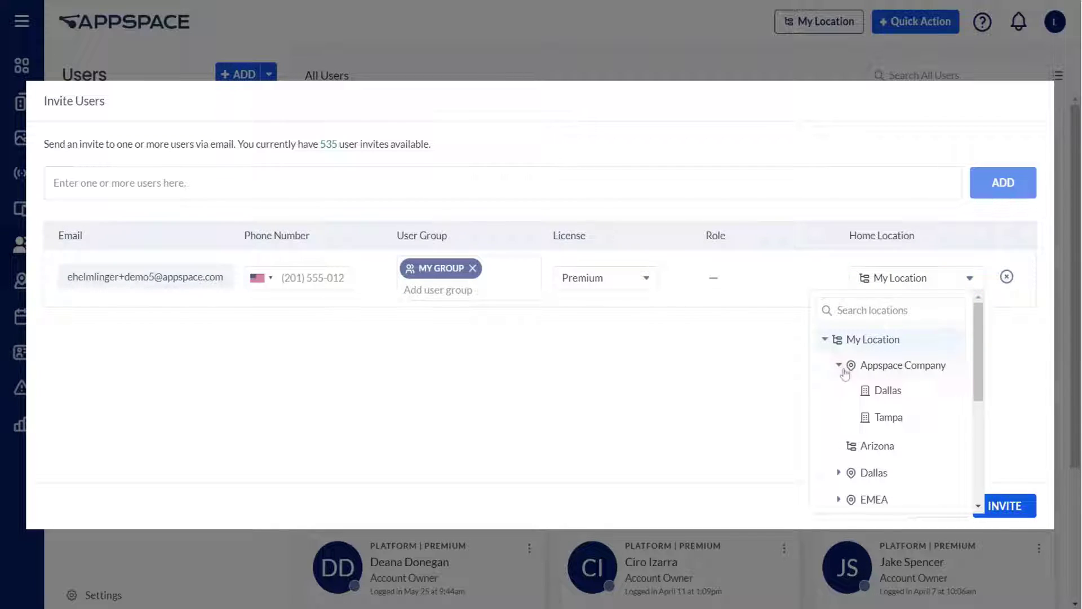
{"action": "left_click", "coordinate": [870, 391]}
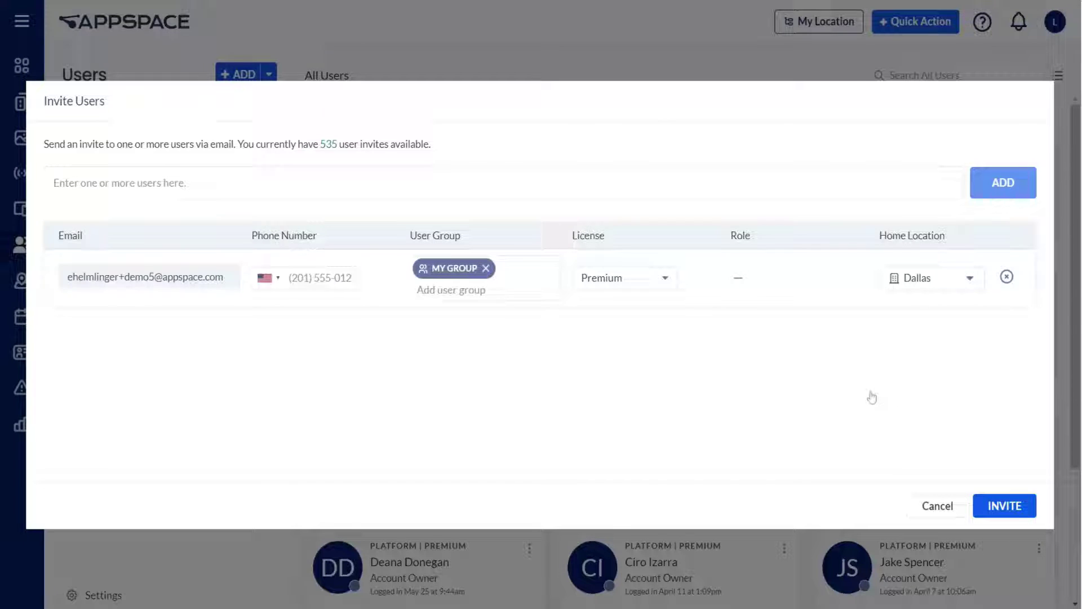
Step: Send the invitation, dismiss the status summary, and accept it from the email
{"action": "left_click", "coordinate": [1026, 513]}
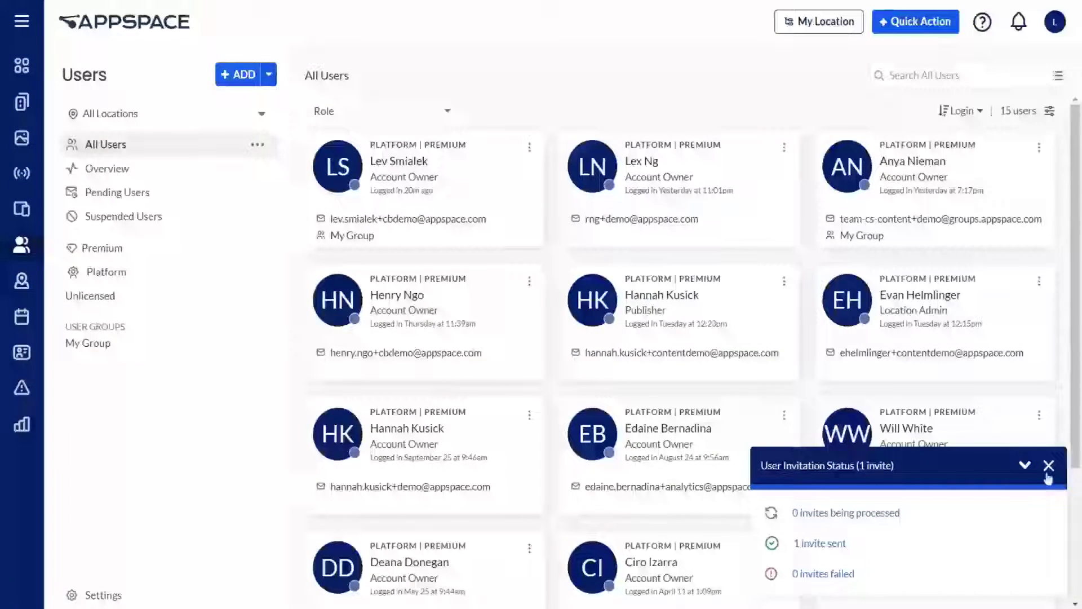
{"action": "left_click", "coordinate": [1047, 473]}
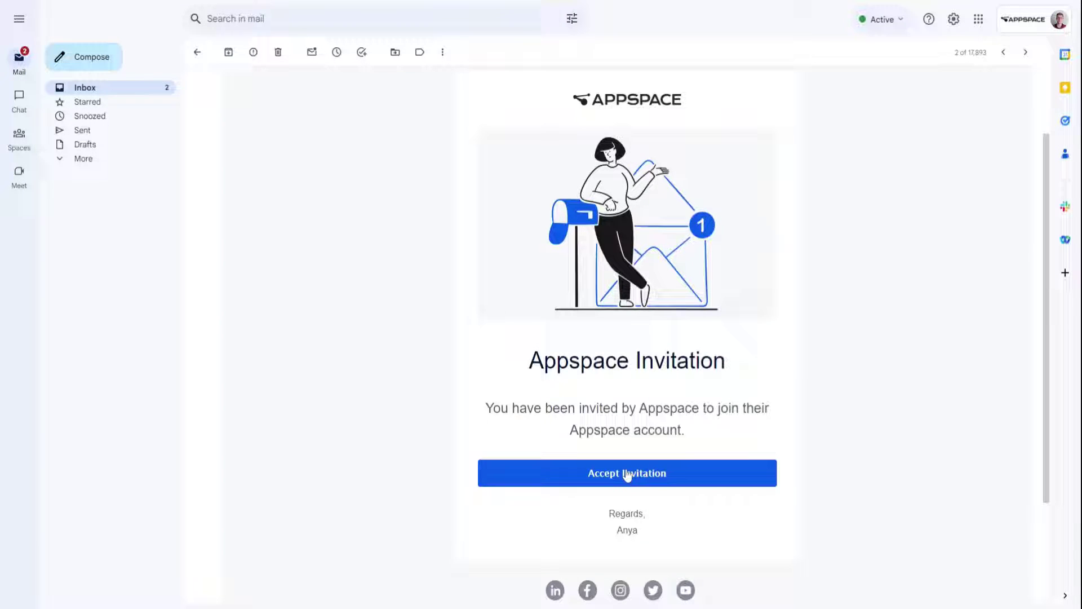
{"action": "left_click", "coordinate": [626, 474]}
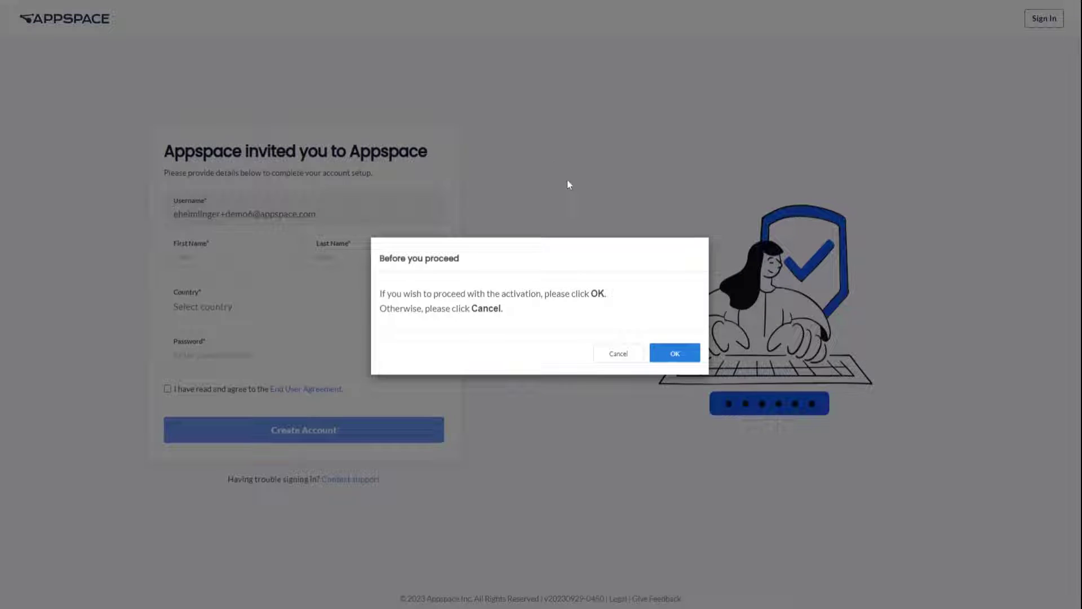
Step: Confirm activation, enter first and last name, and choose United States of America
{"action": "left_click", "coordinate": [670, 354]}
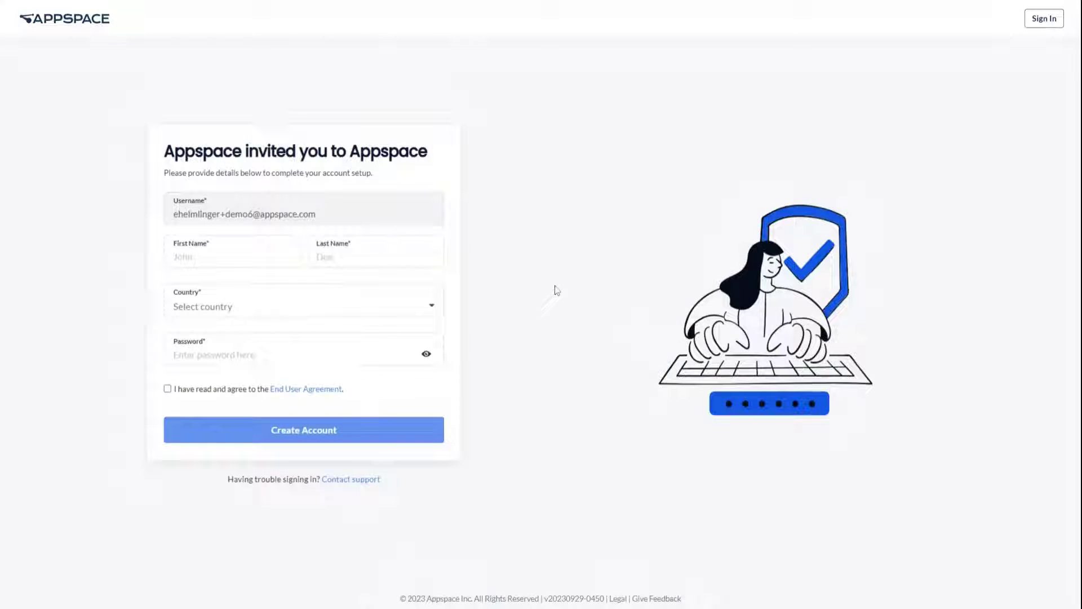
{"action": "left_click", "coordinate": [265, 254]}
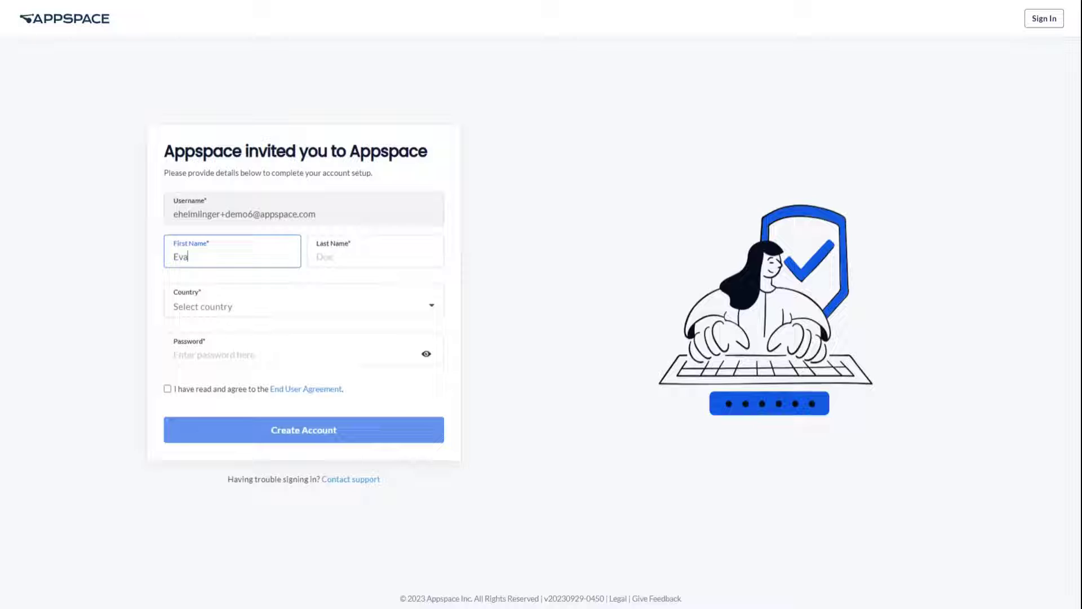
{"action": "key", "text": "Tab"}
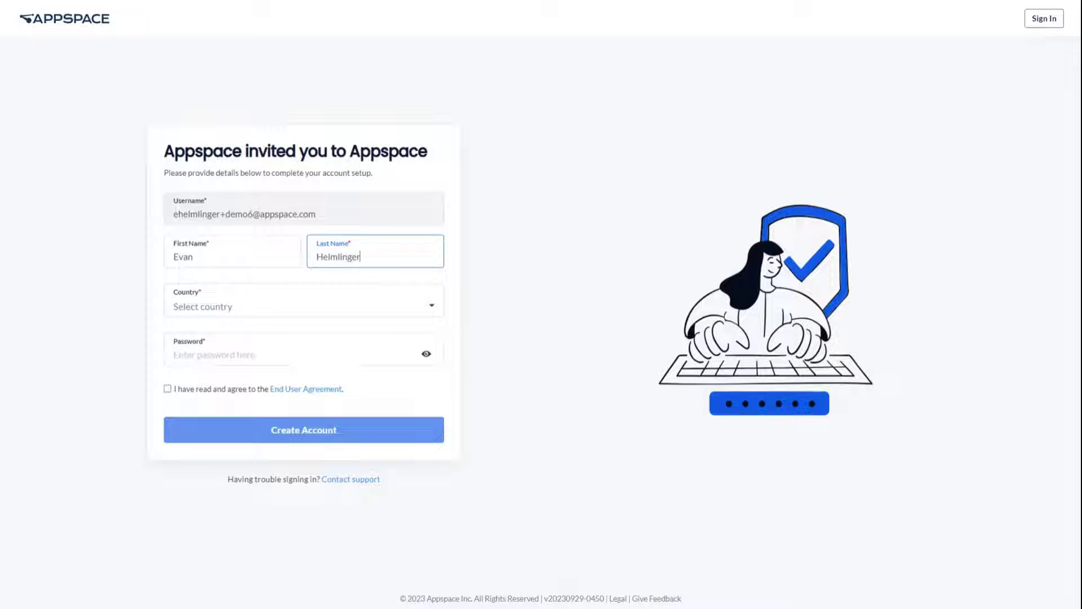
{"action": "left_click", "coordinate": [429, 312]}
{"action": "type", "text": "u"}
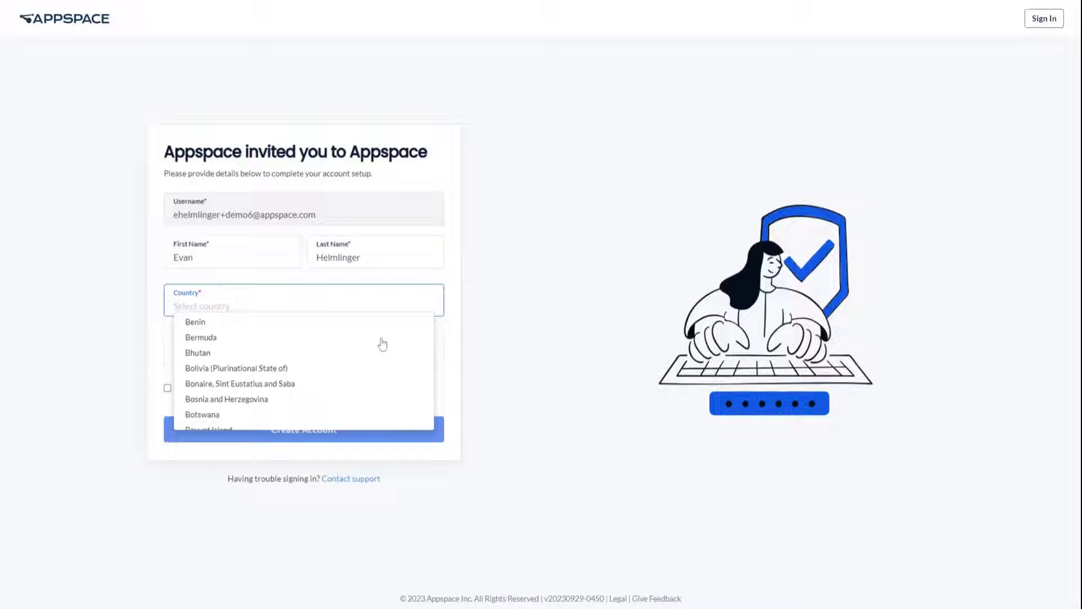
{"action": "type", "text": "nited"}
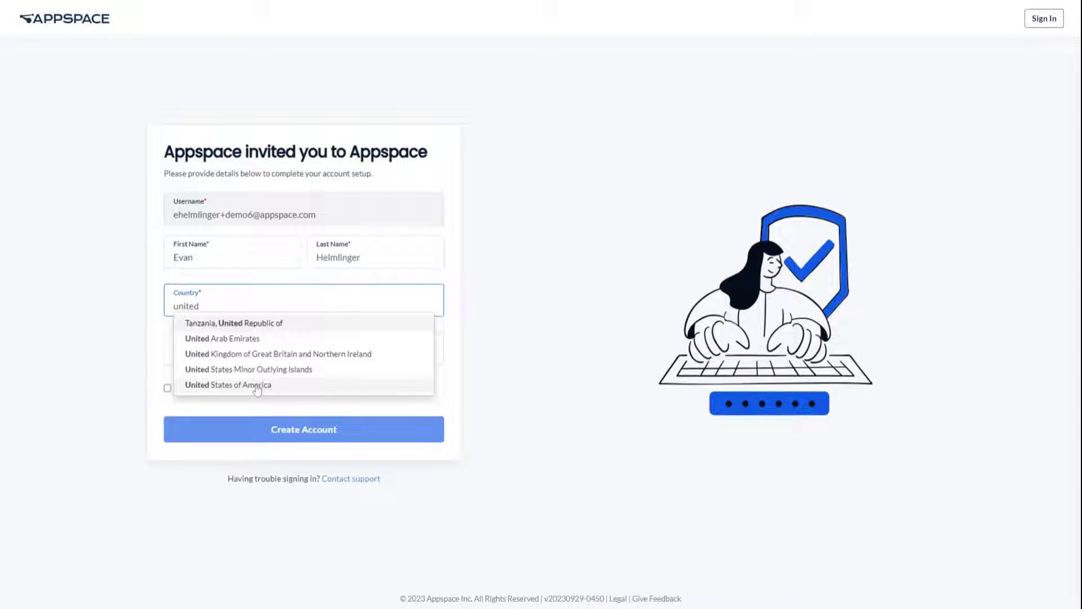
{"action": "left_click", "coordinate": [253, 385]}
Step: Enter and confirm the password, accept the End User Agreement, and create the account
{"action": "key", "text": "Tab"}
{"action": "type", "text": "•••"}
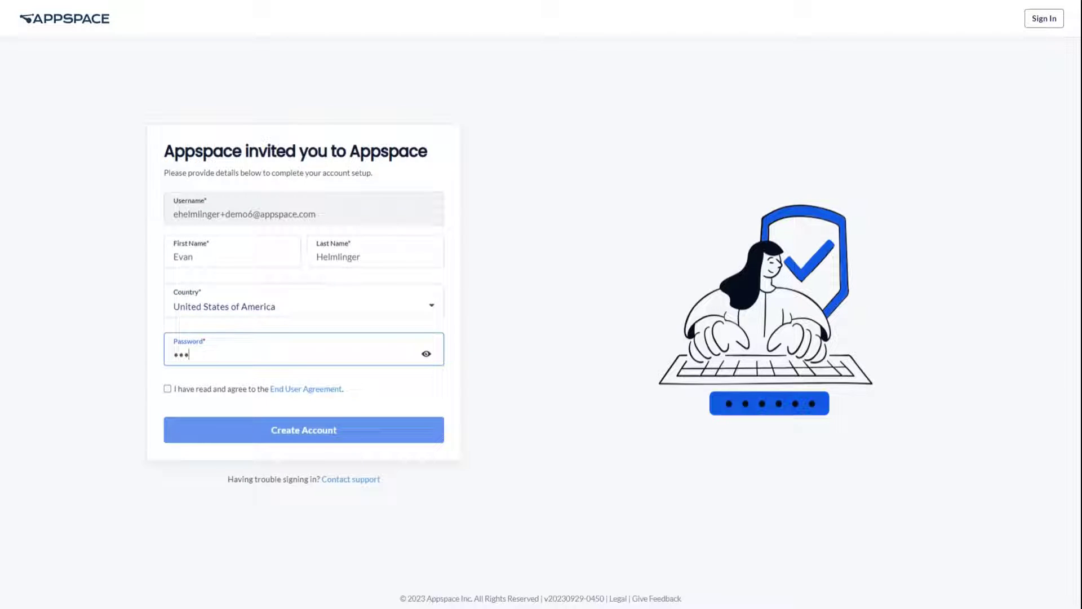
{"action": "type", "text": "••••••••"}
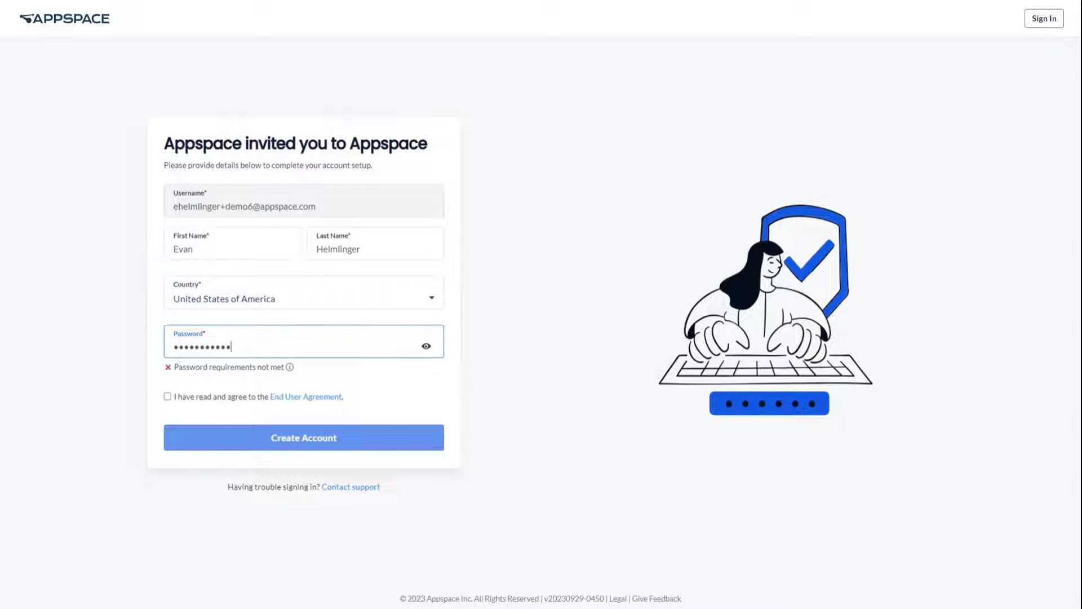
{"action": "type", "text": "•"}
{"action": "key", "text": "Tab"}
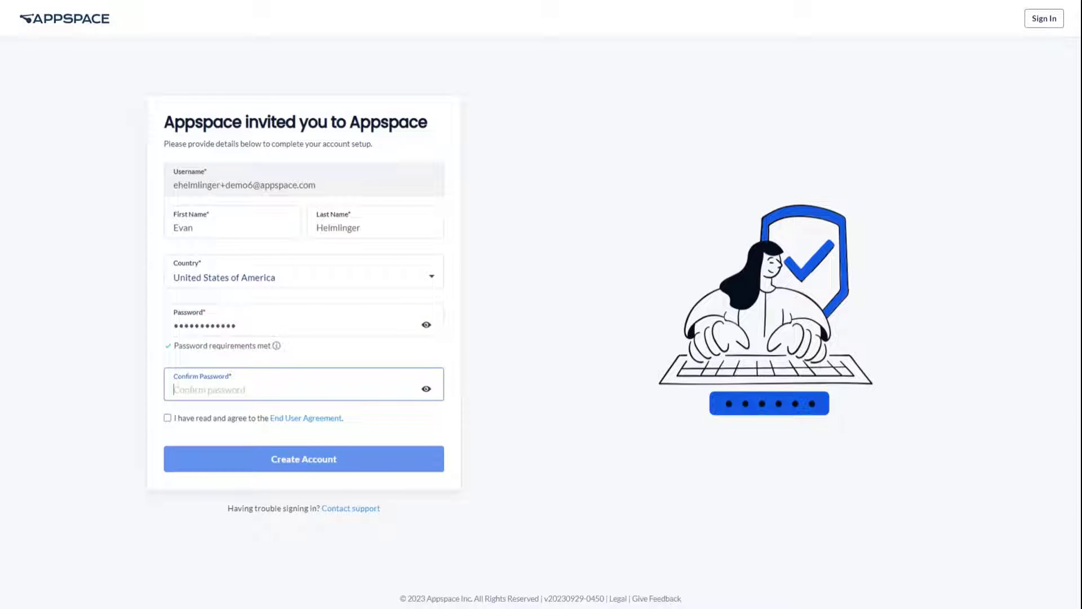
{"action": "type", "text": "••••••••"}
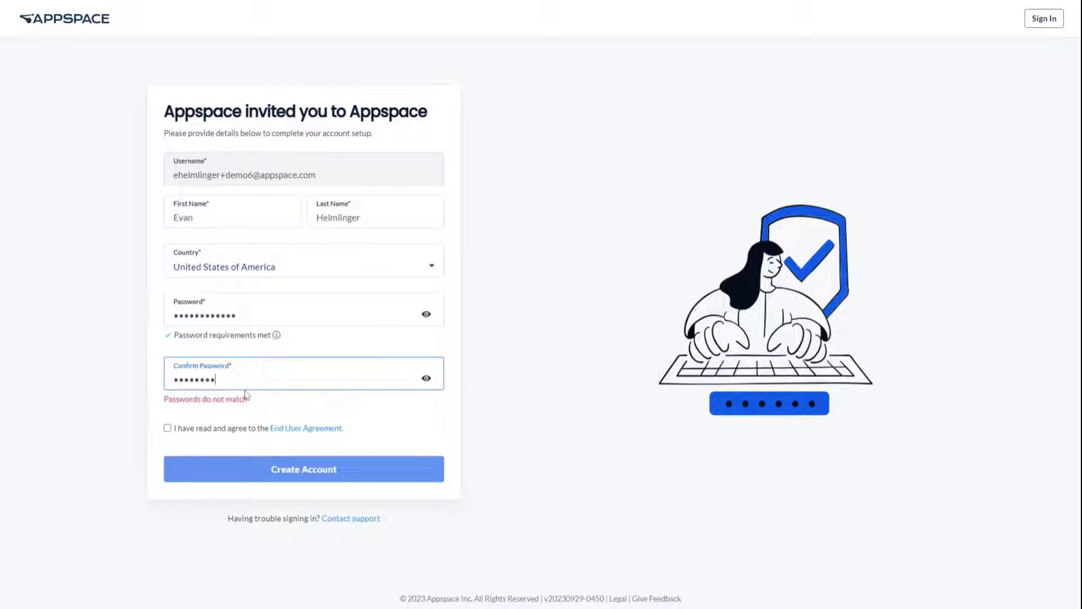
{"action": "type", "text": "••••"}
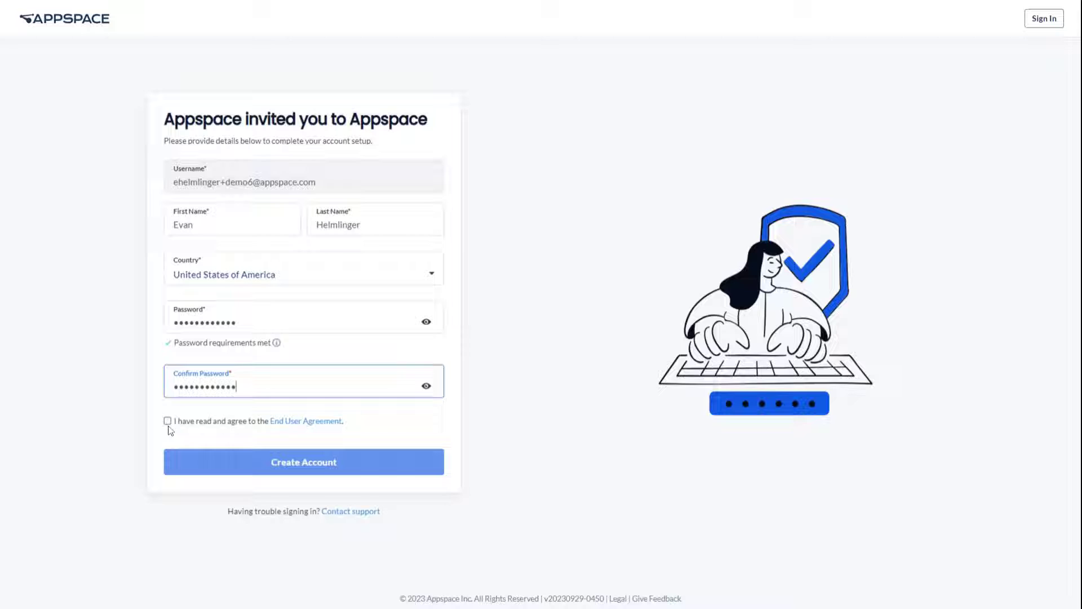
{"action": "left_click", "coordinate": [169, 421]}
{"action": "left_click", "coordinate": [313, 470]}
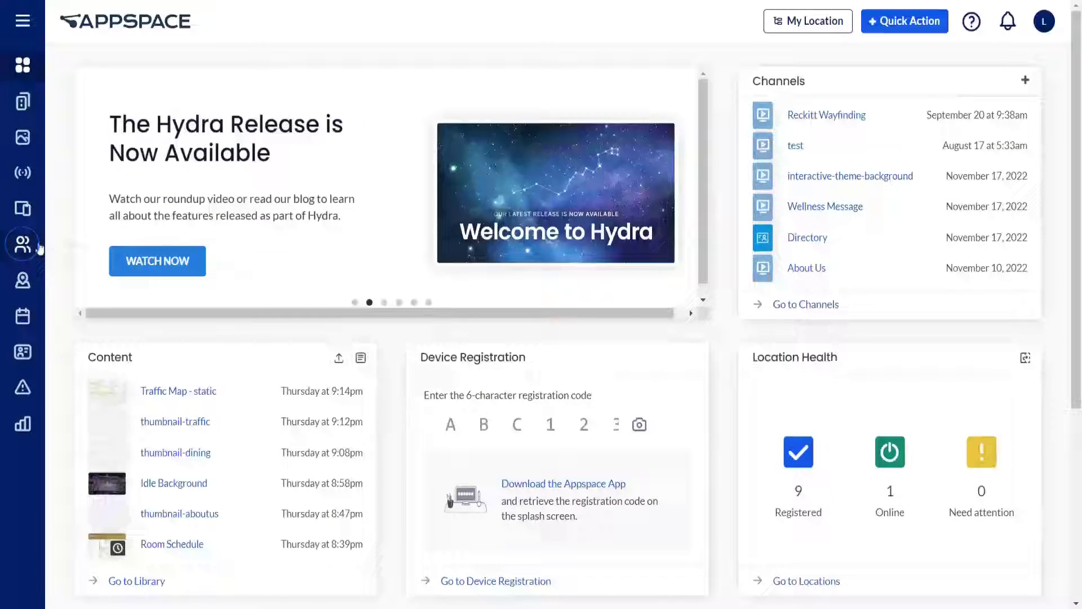
Step: Open the Users page from the sidebar and expand the ADD dropdown
{"action": "left_click", "coordinate": [34, 244]}
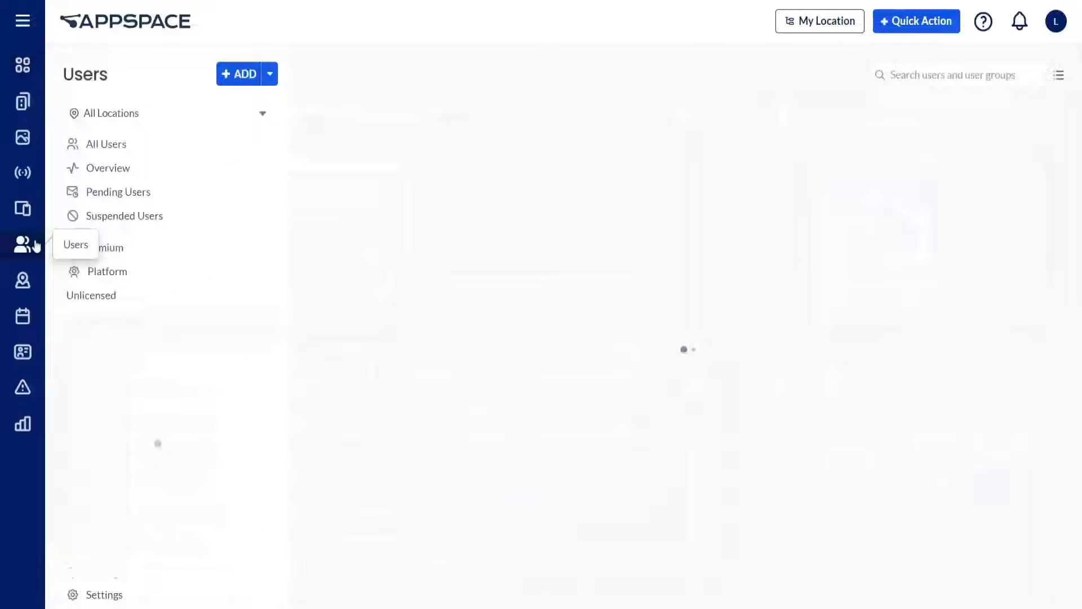
{"action": "left_click", "coordinate": [270, 74]}
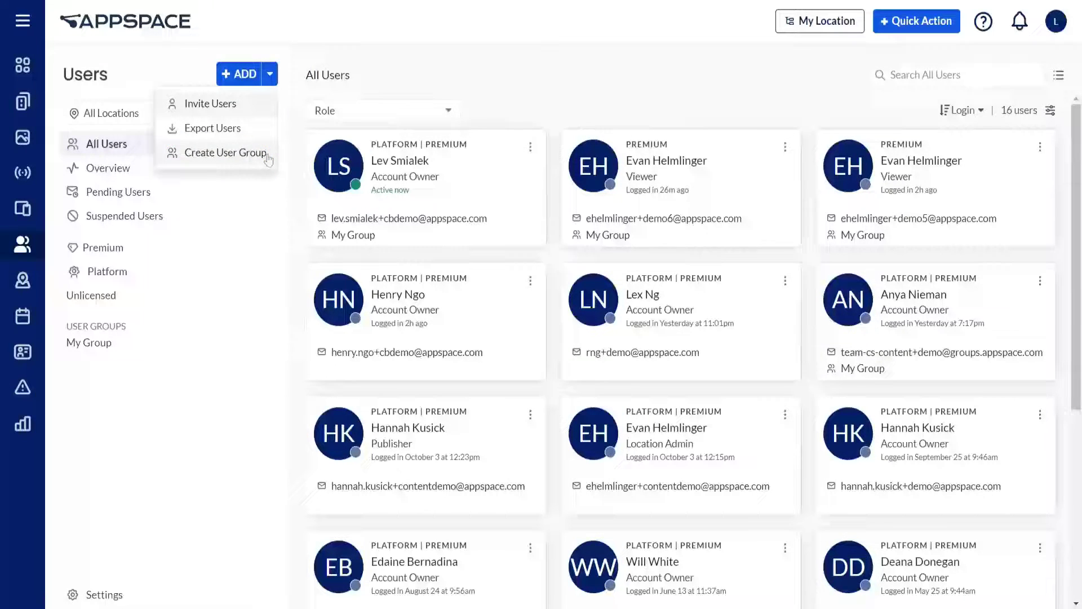
Step: Save a 'New Users' group with a new-users description, located at Appspace Company
{"action": "left_click", "coordinate": [268, 155]}
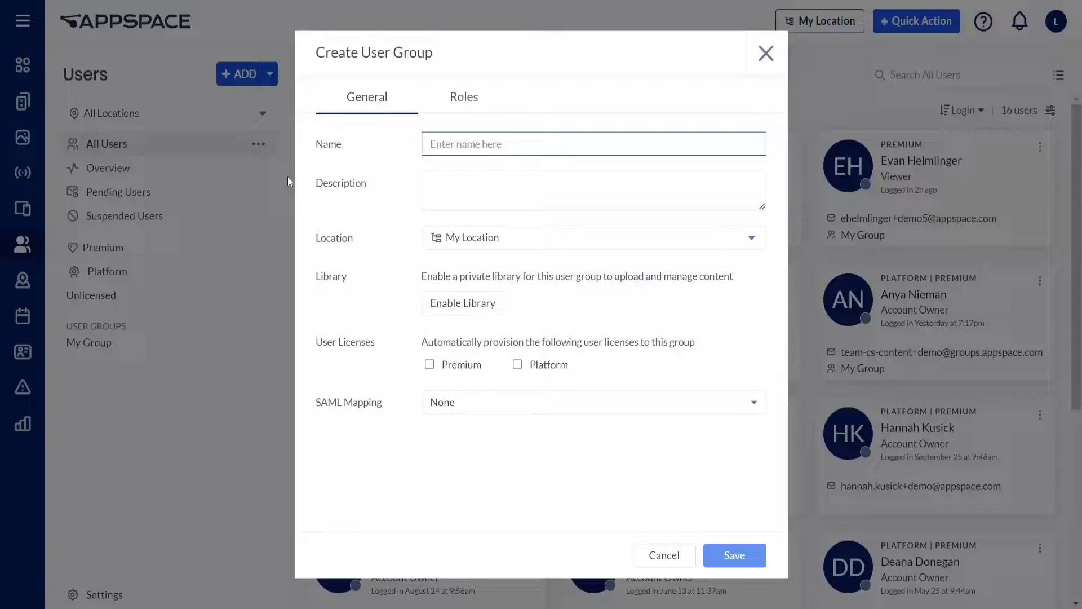
{"action": "type", "text": "New Users"}
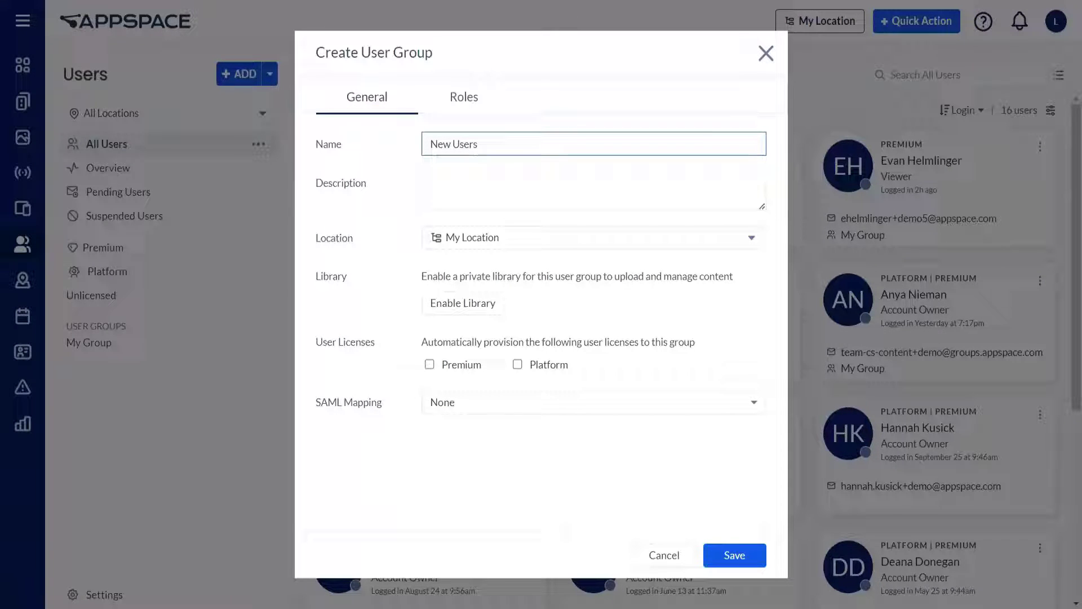
{"action": "key", "text": "Tab"}
{"action": "type", "text": "A g"}
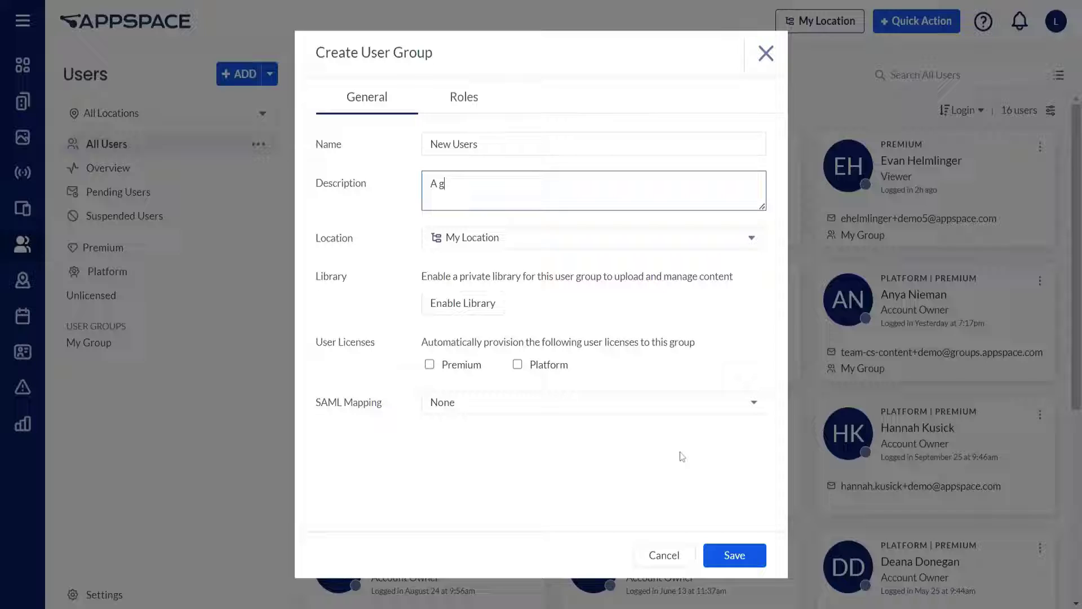
{"action": "type", "text": "roup for new "}
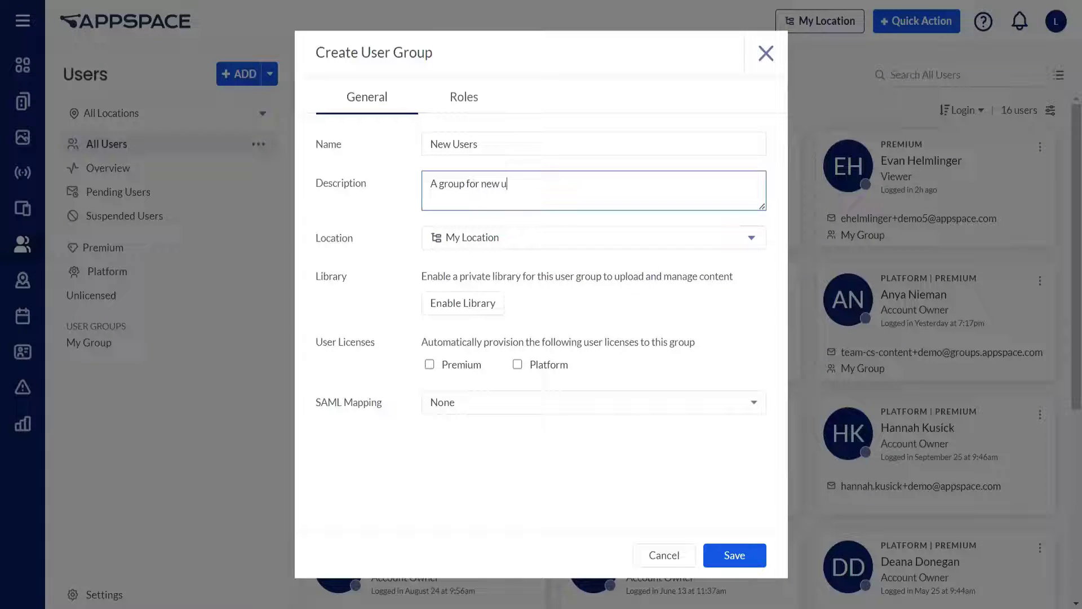
{"action": "type", "text": "users"}
{"action": "left_click", "coordinate": [711, 236]}
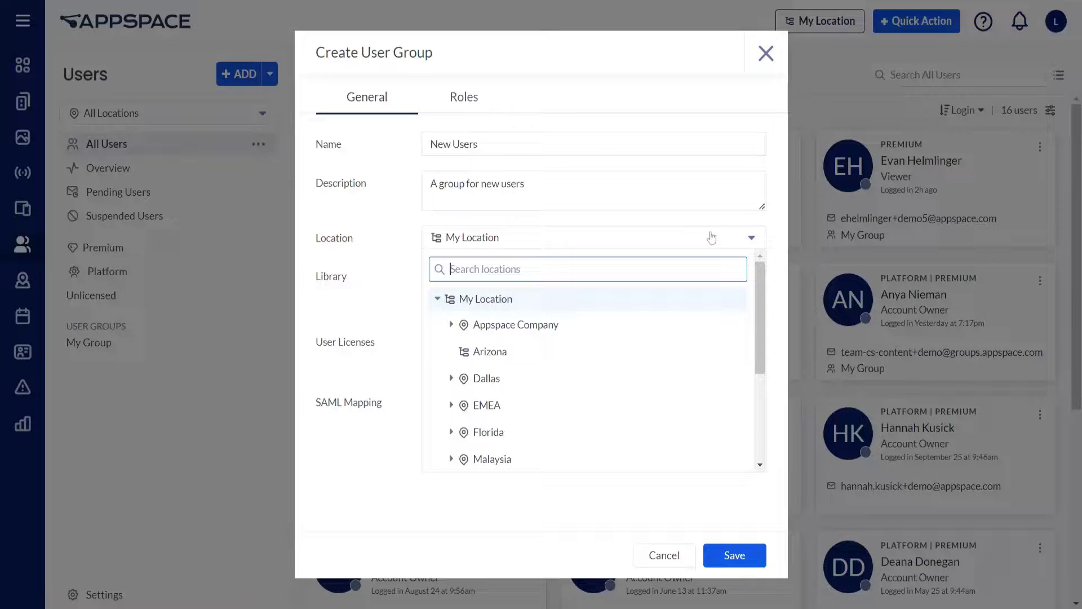
{"action": "left_click", "coordinate": [606, 334]}
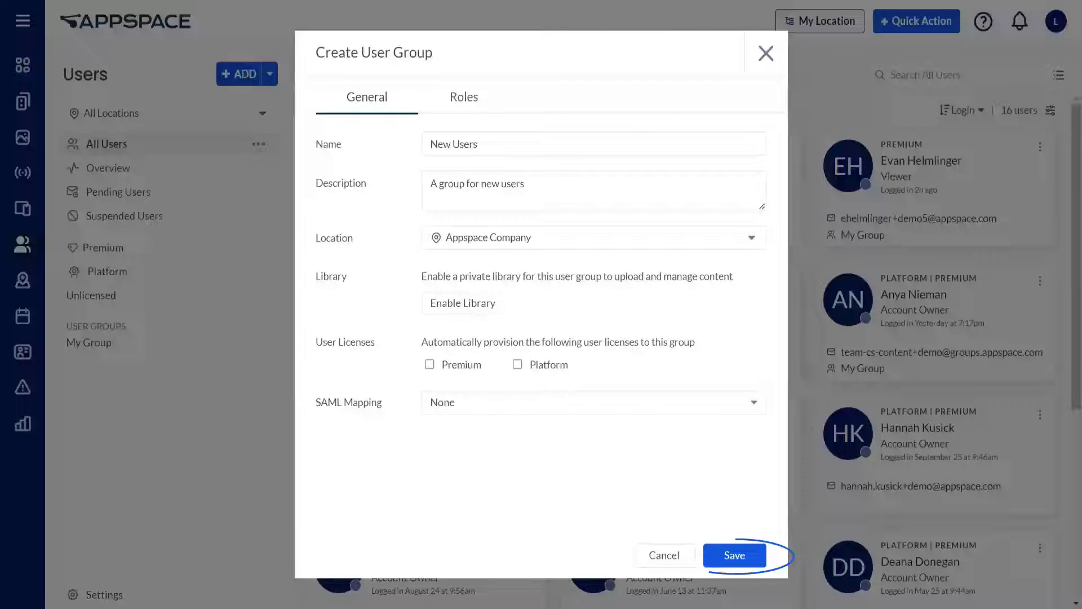
{"action": "left_click", "coordinate": [732, 556]}
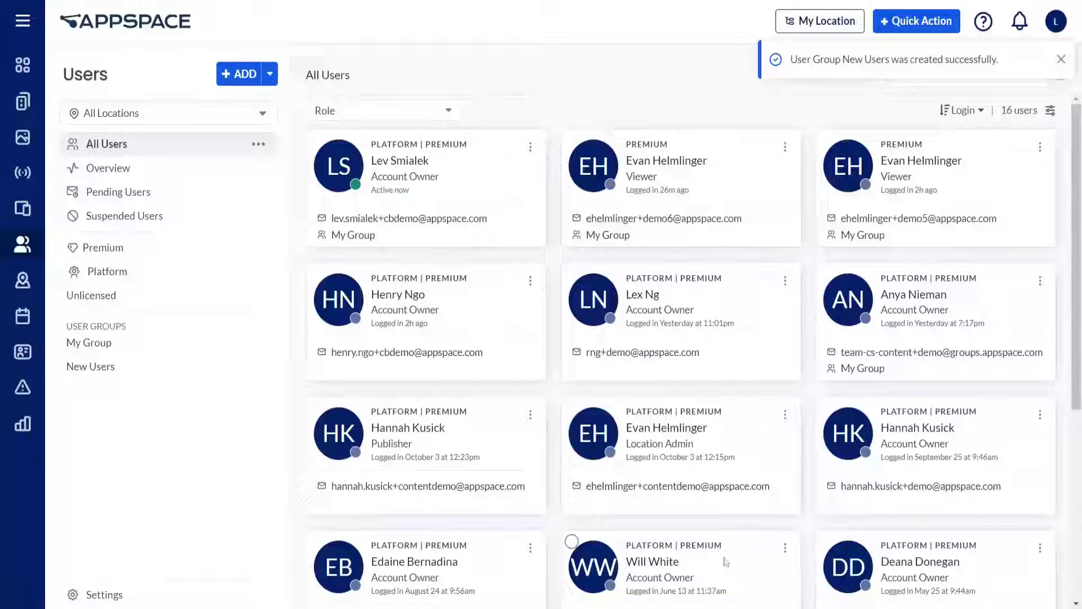